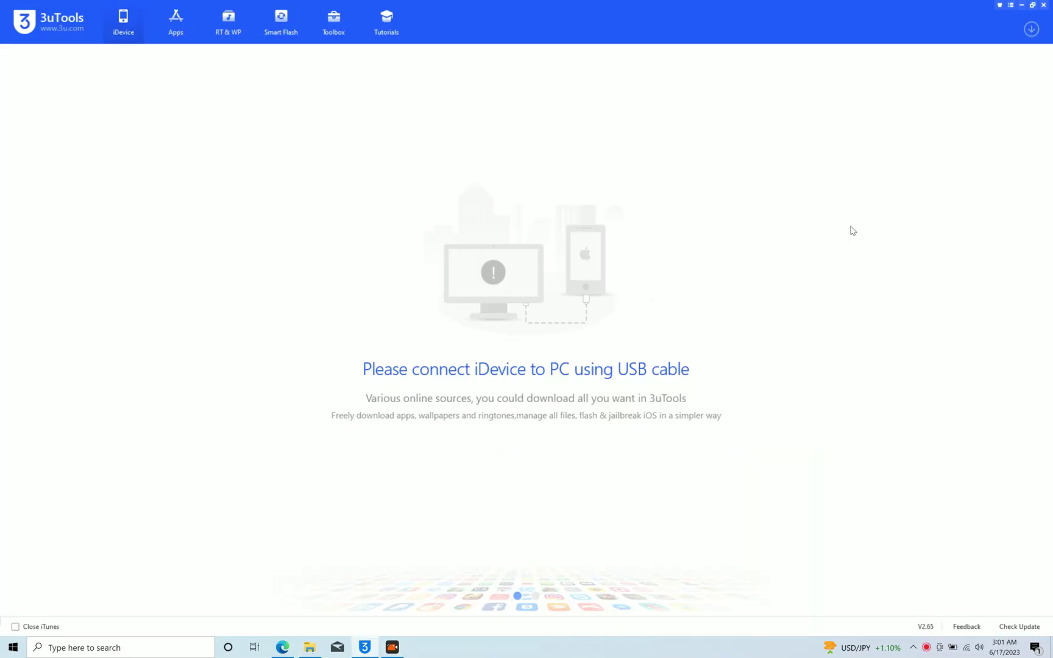
Run 3uTools' activate-and-skip-setup on the iPhone 8, cancelling the Apple ID prompt, then select iRemoval PRO
double_click(836, 33)
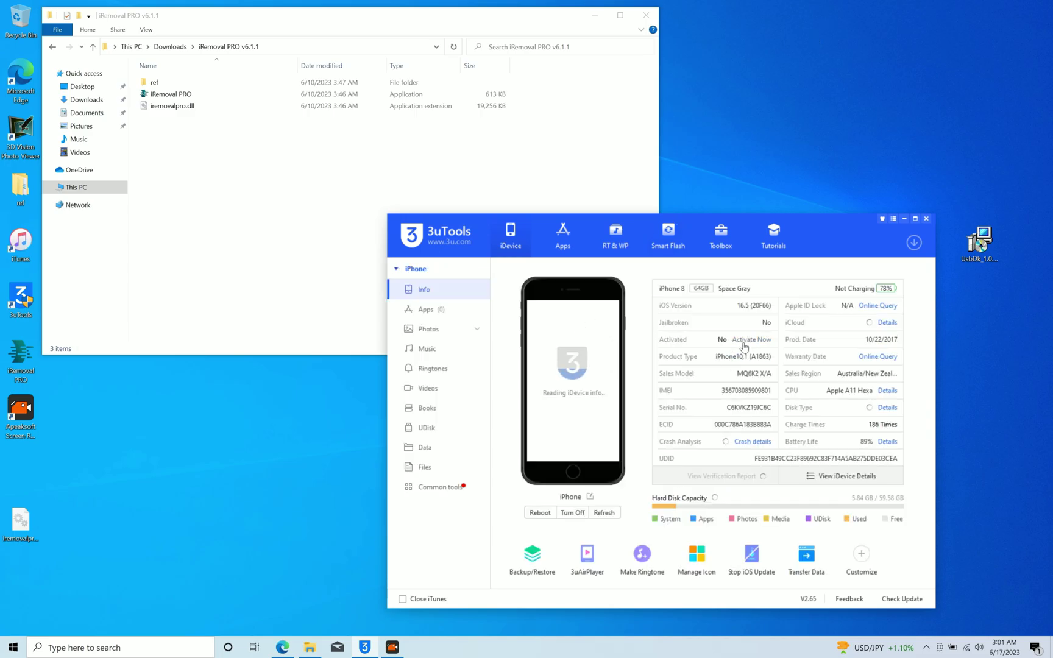
click(746, 340)
click(652, 530)
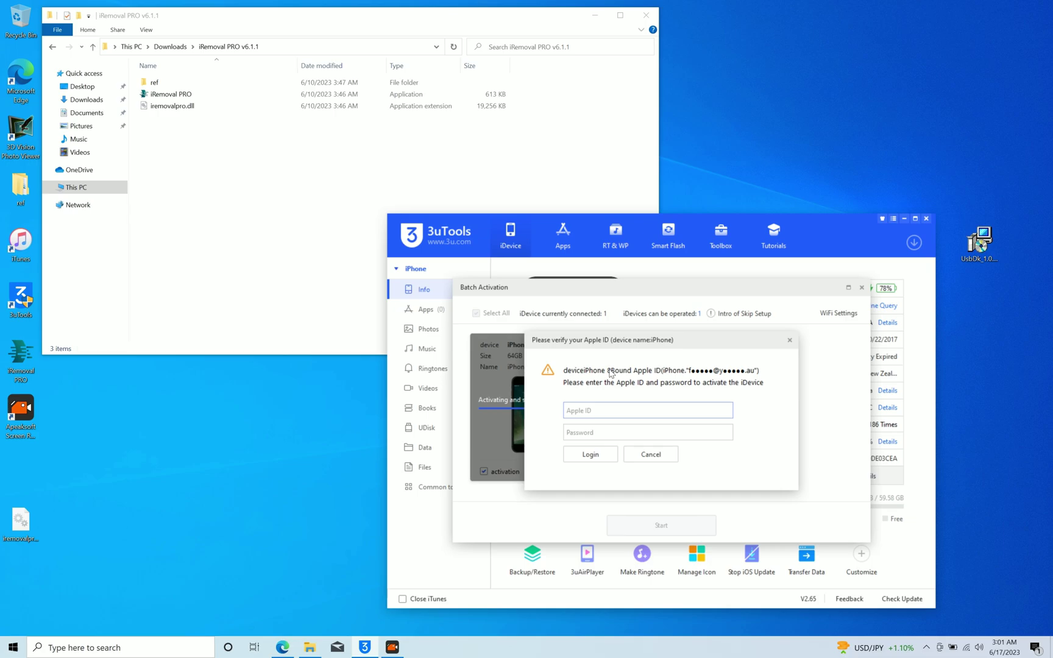
click(641, 459)
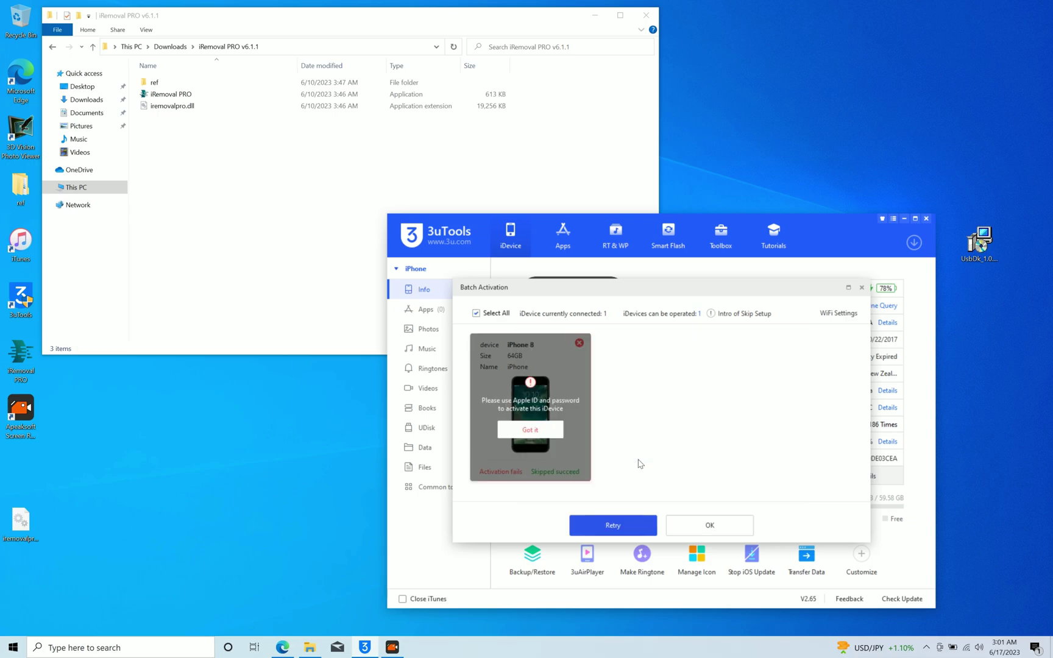
click(686, 523)
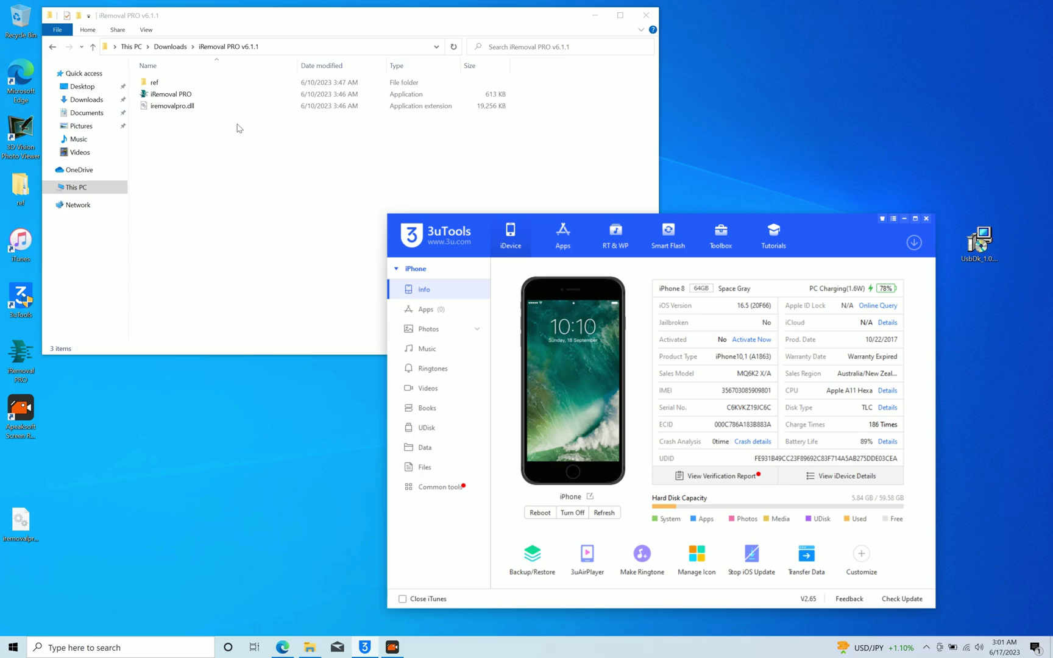
click(173, 93)
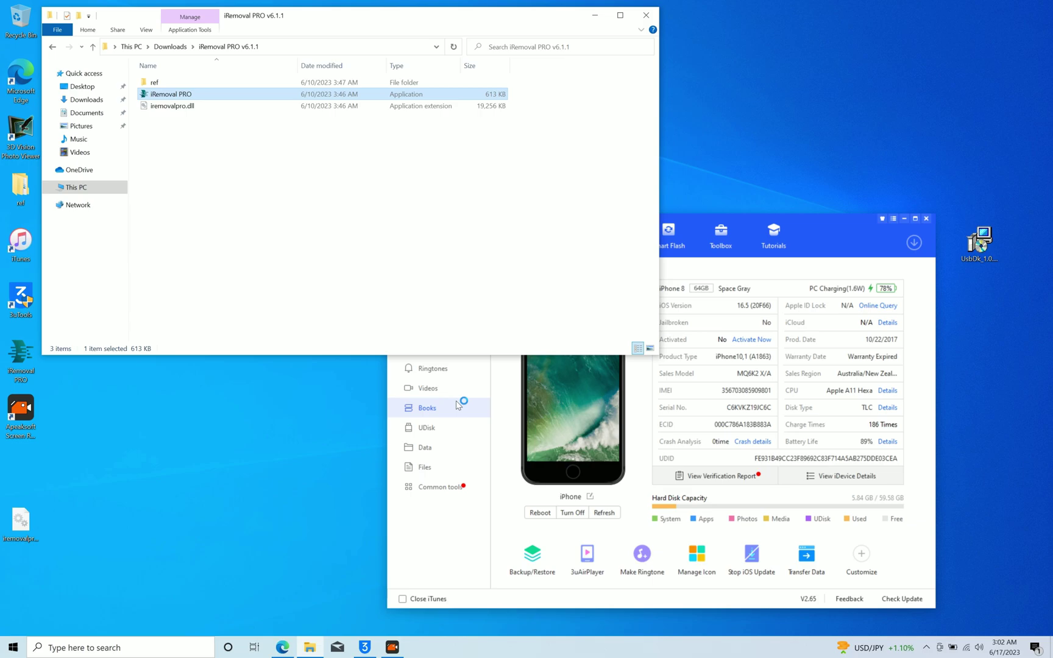
Dismiss iRemoval PRO's missing-driver prompt for the unjailbroken iPhone10,1, close it, and return to 3uTools
click(457, 338)
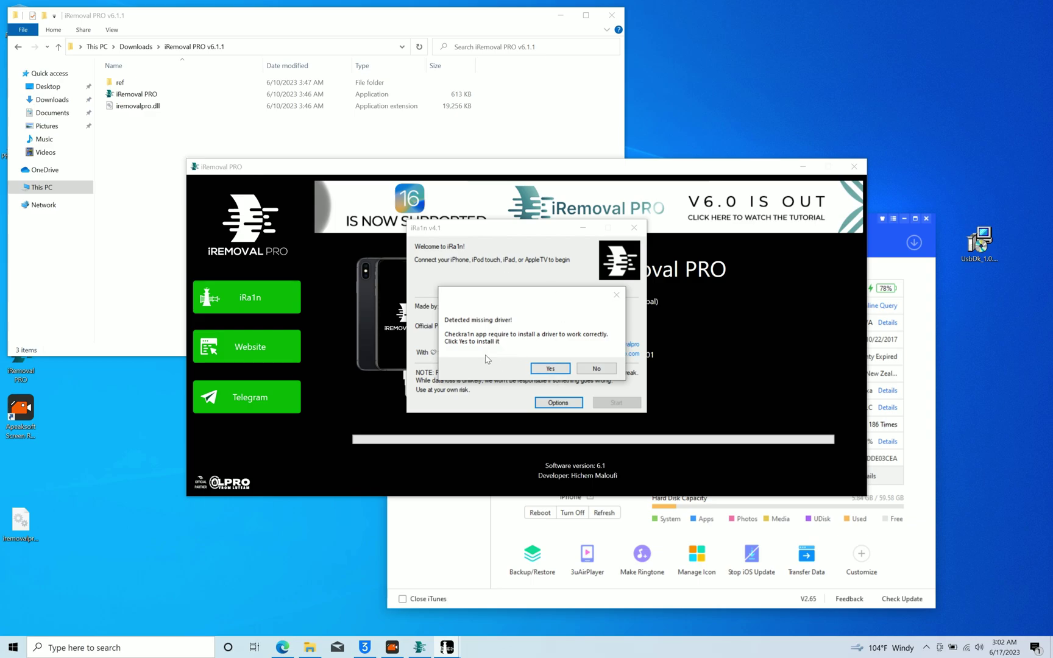
click(559, 372)
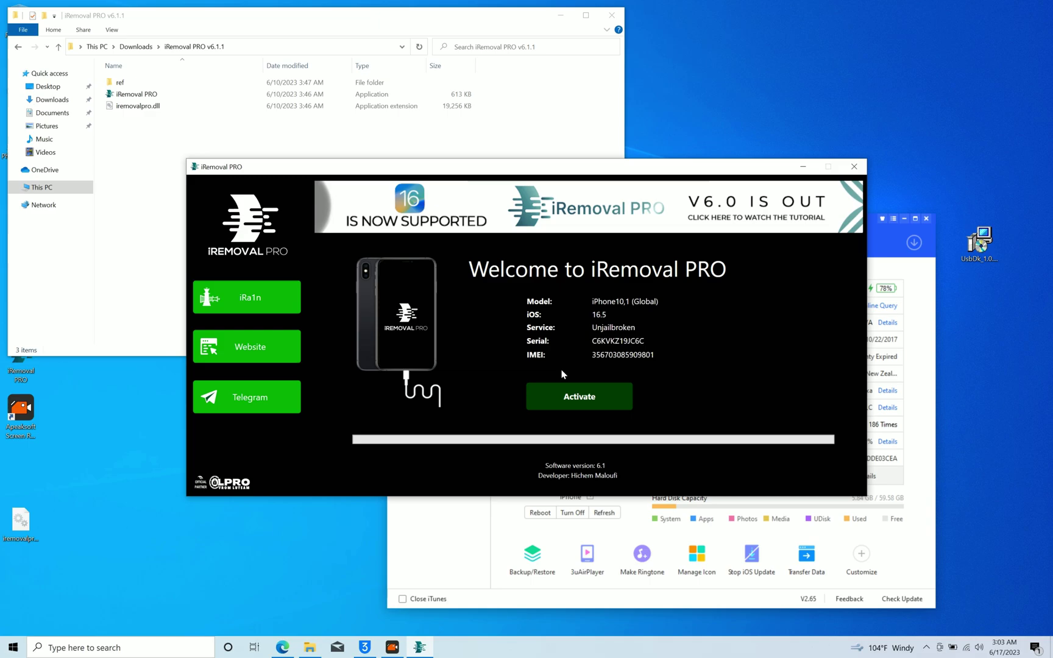
click(854, 167)
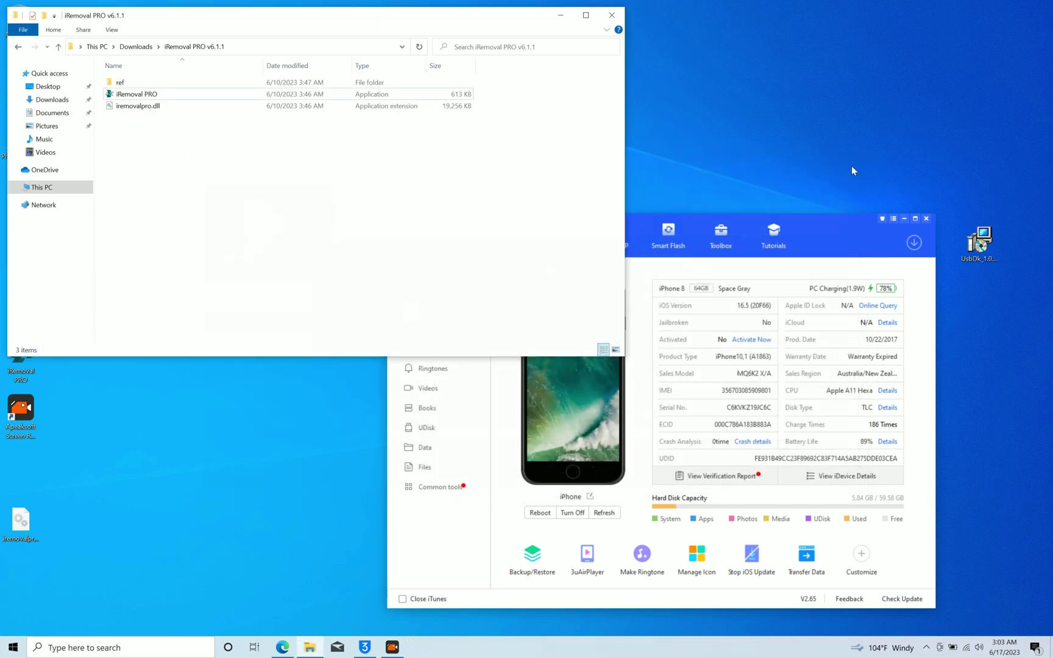
click(858, 239)
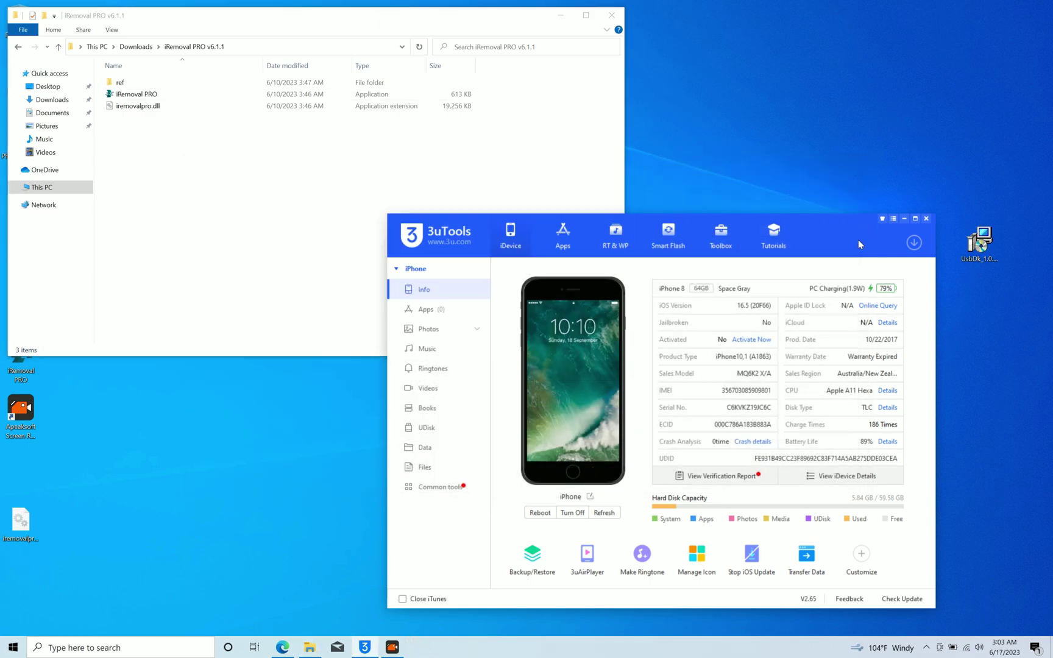
Clear the desktop and run the UsbDk Runtime Libraries installer, acknowledging its restart notice
click(904, 219)
key(super+d)
double_click(730, 187)
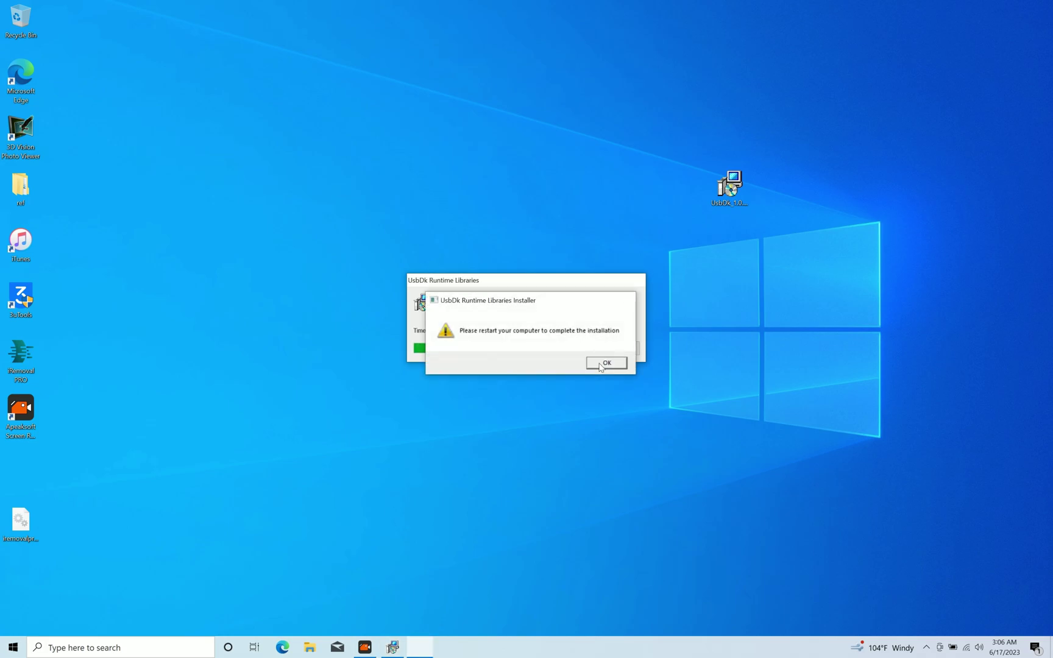
click(600, 366)
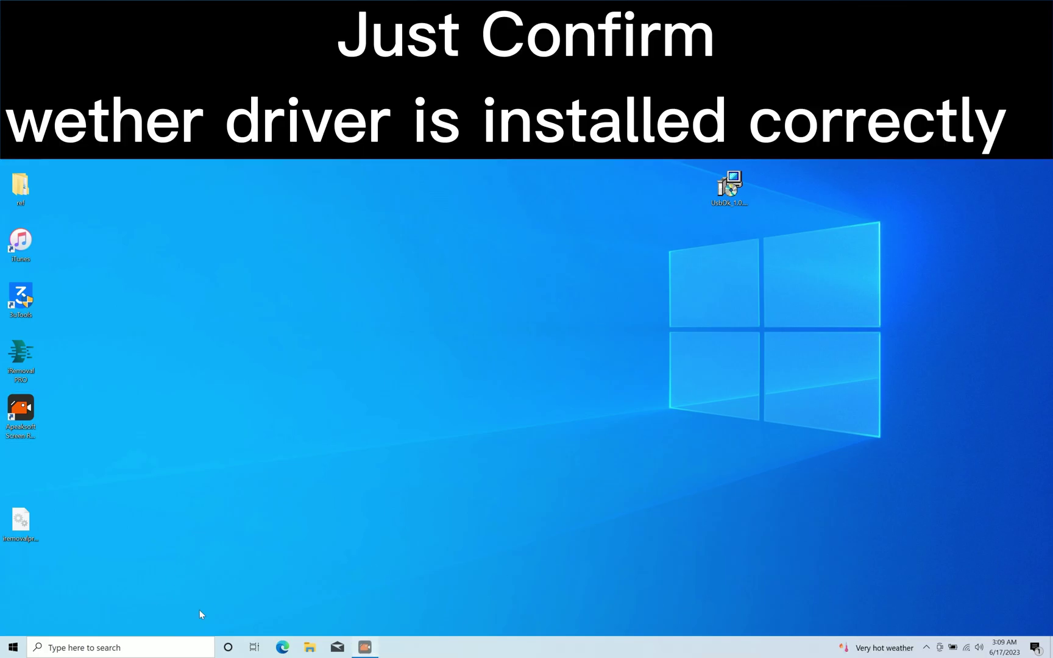
click(165, 647)
text(rem)
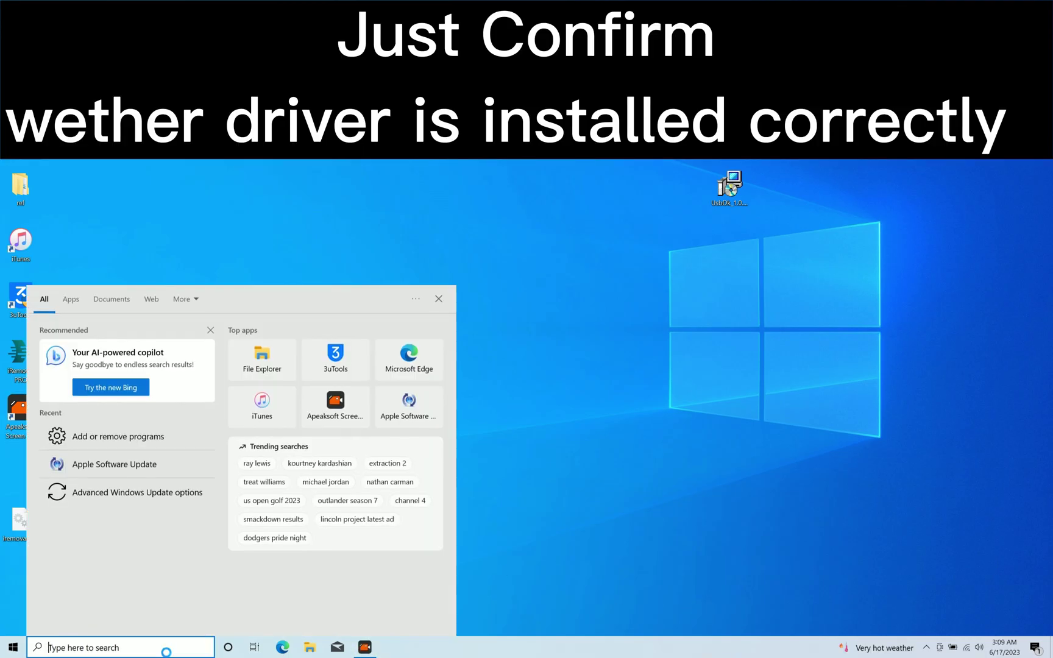
text(ove)
key(Return)
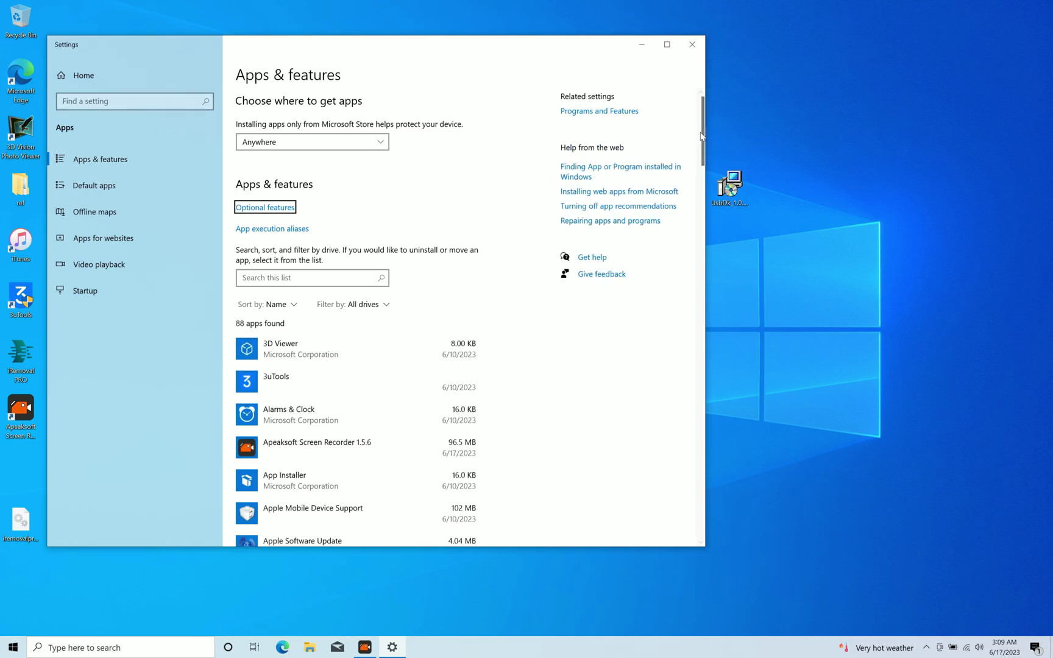
drag(700, 135, 701, 319)
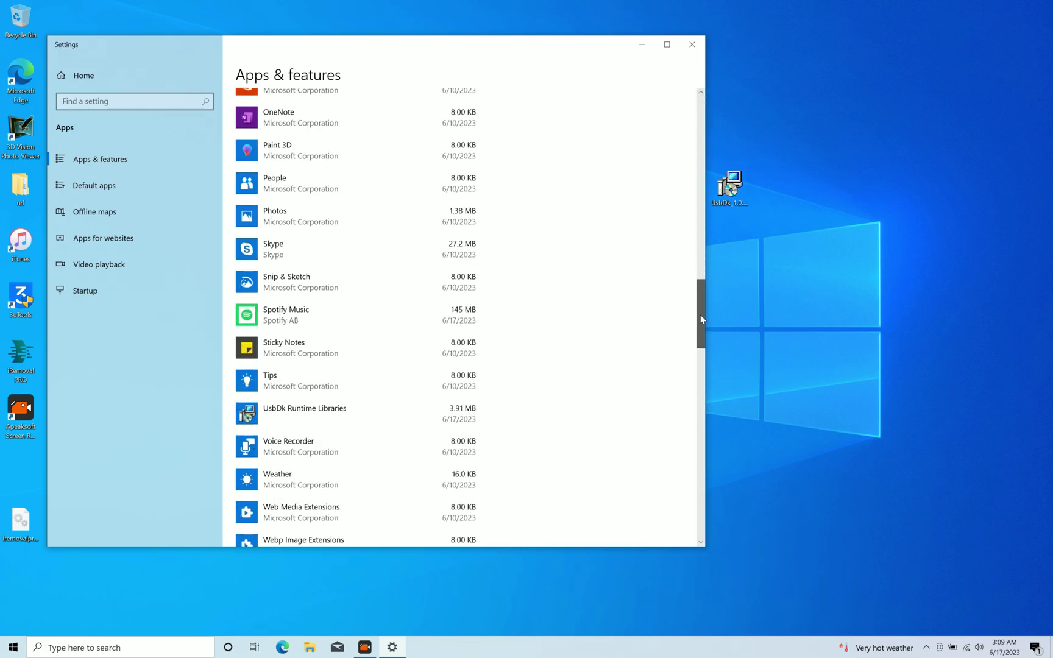
click(395, 380)
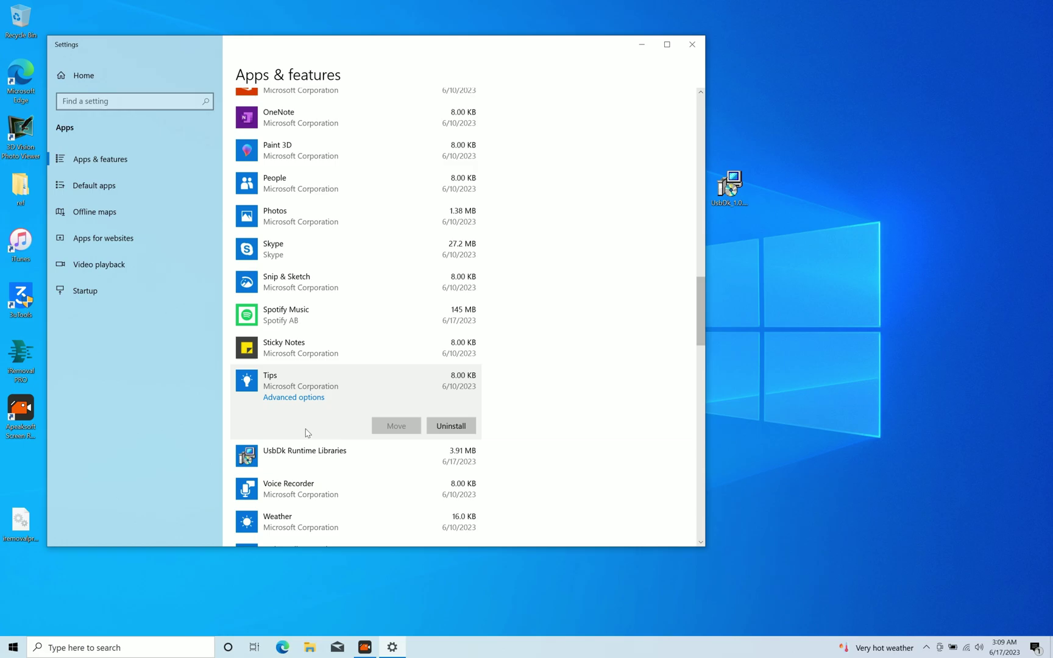
click(300, 453)
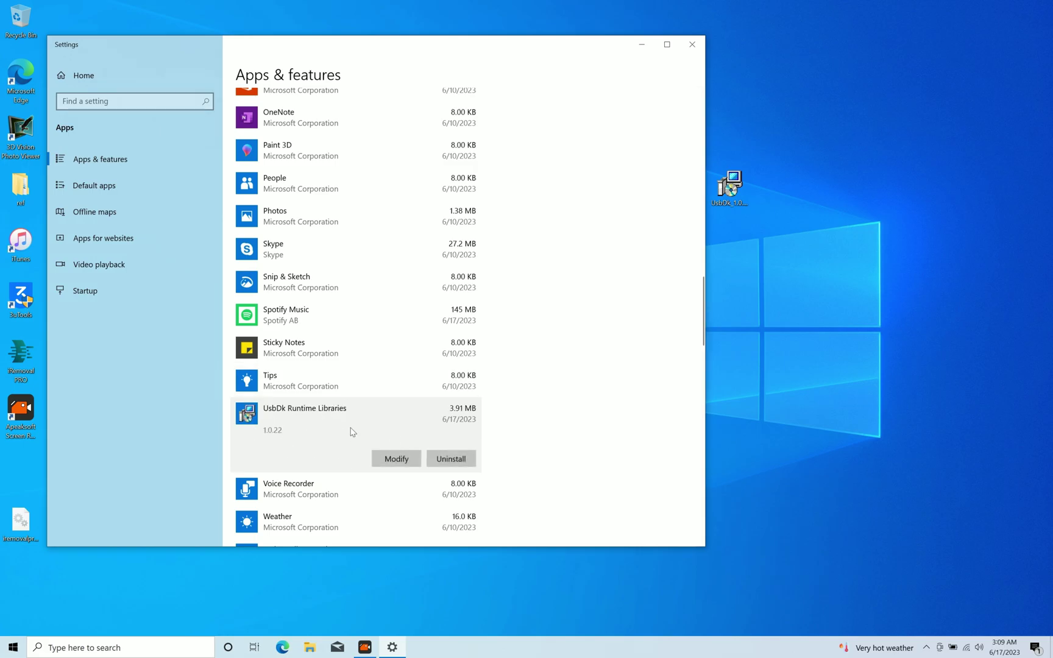
click(691, 47)
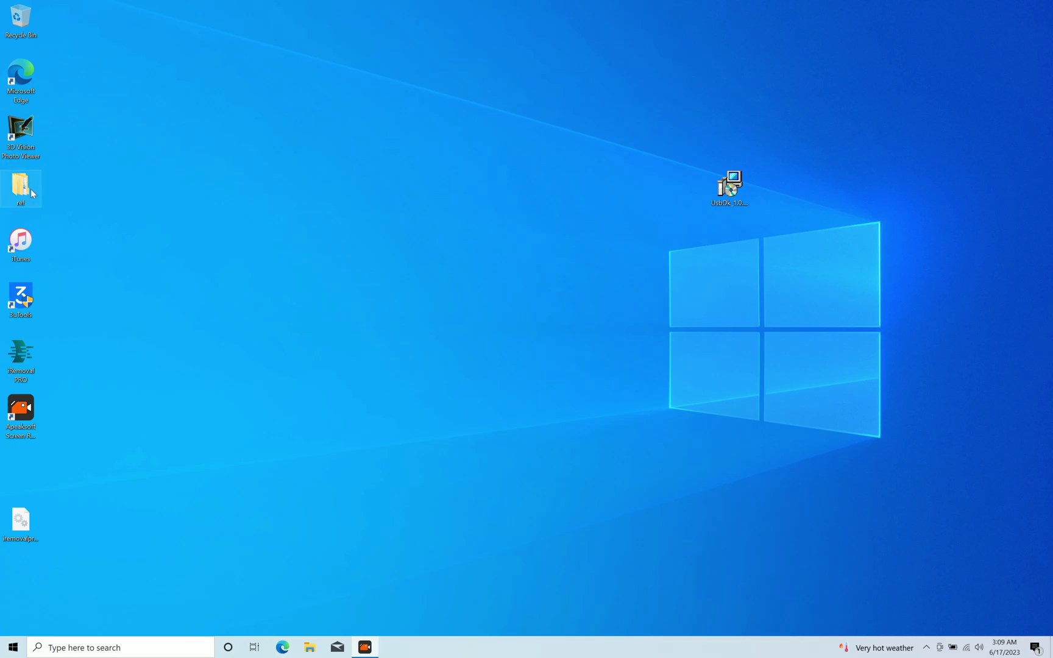
From Downloads, open the iRemoval PRO v6.1.1 folder, launch iRemoval PRO, and start 3uTools beside it
click(311, 648)
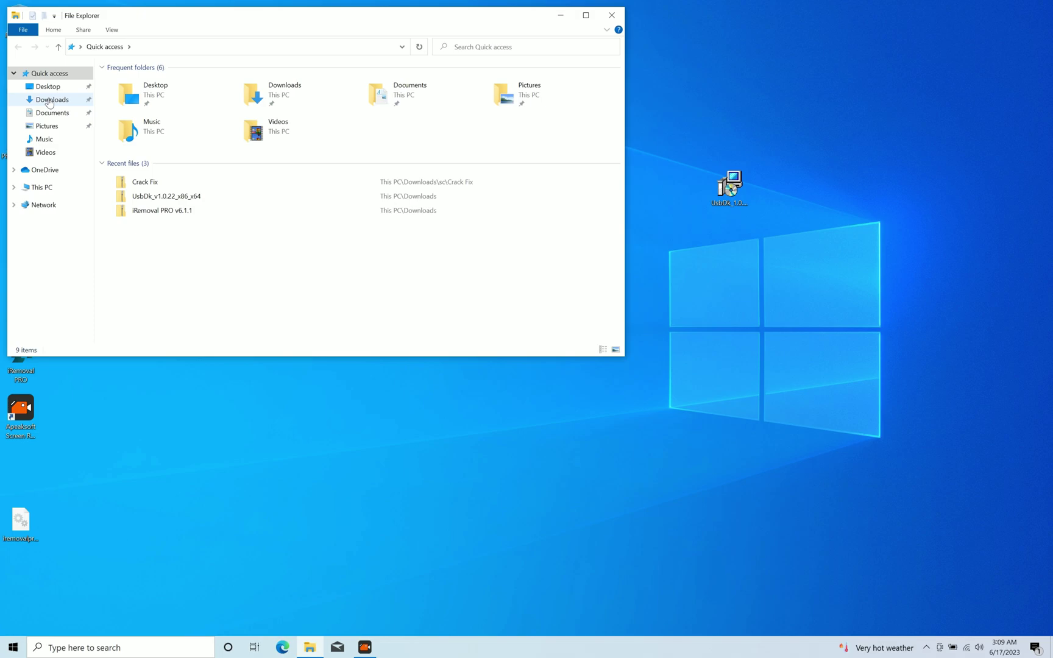
click(49, 100)
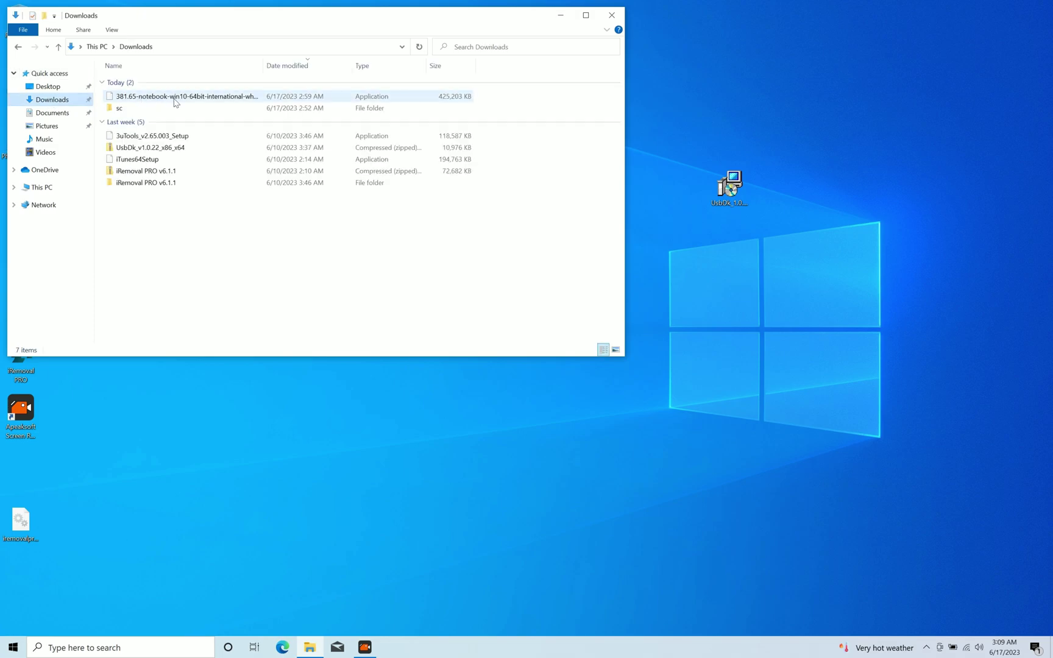
double_click(115, 187)
click(124, 98)
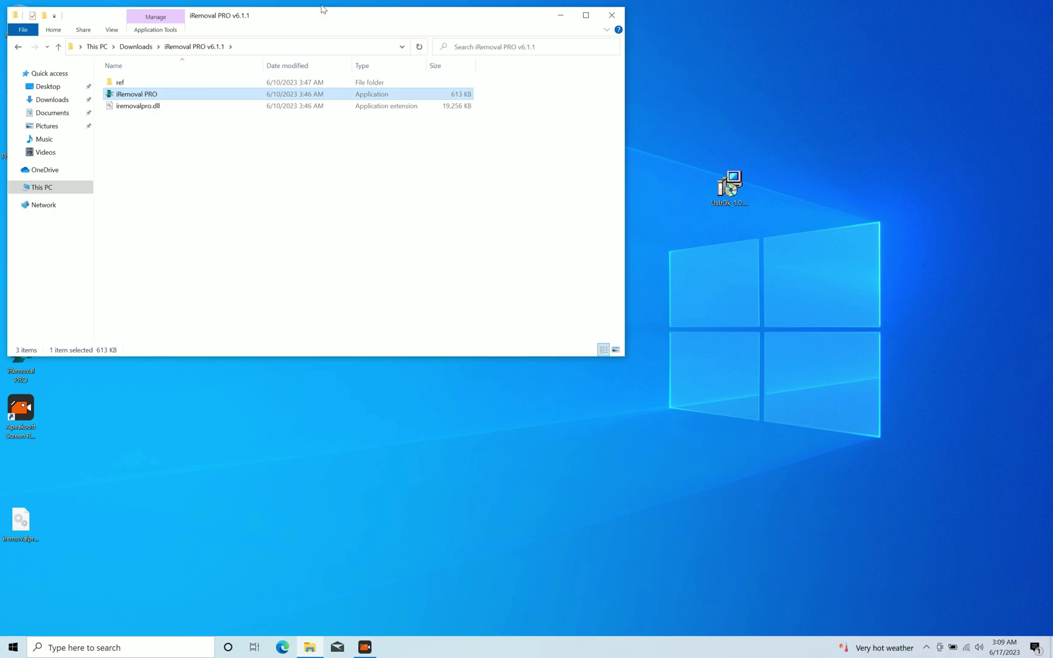
drag(321, 17, 443, 33)
click(17, 303)
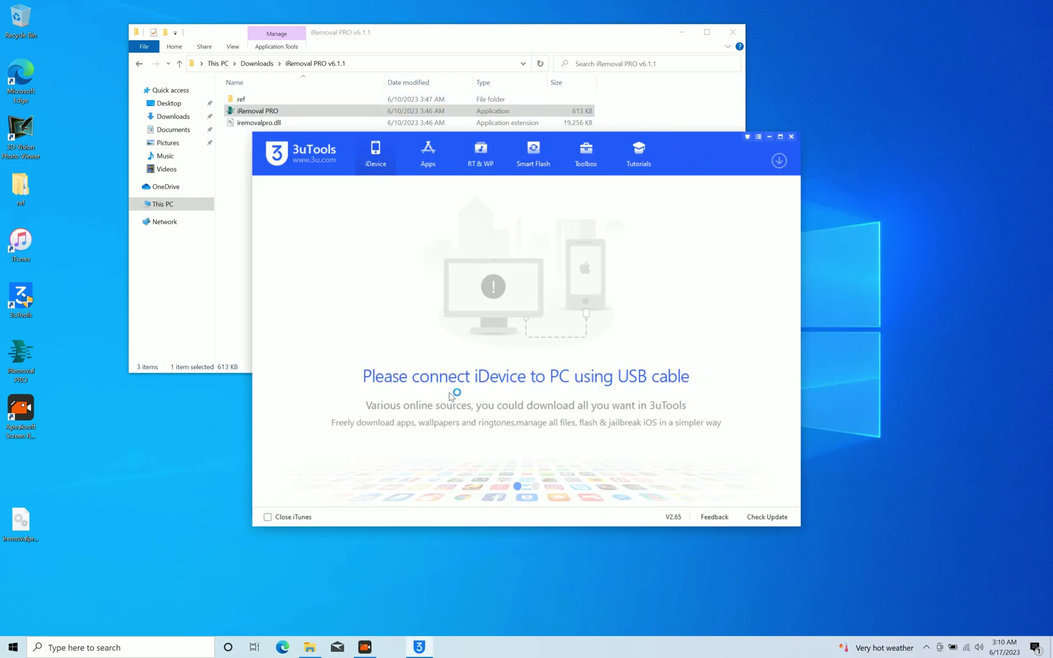
drag(678, 160, 916, 223)
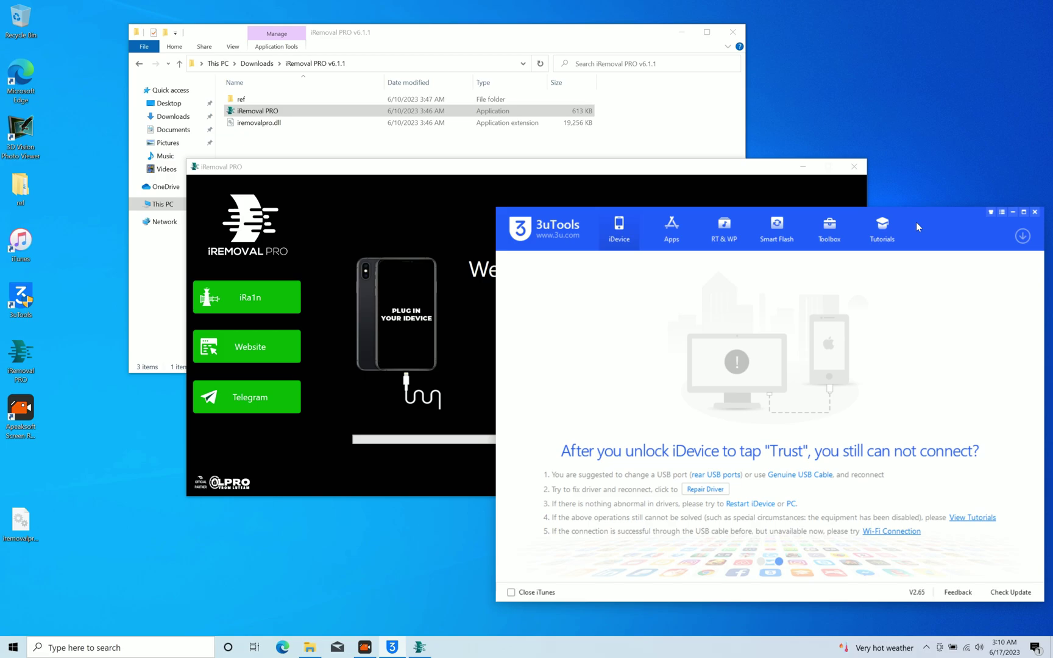
Open the iRa1n jailbreak tool from iRemoval PRO
click(351, 391)
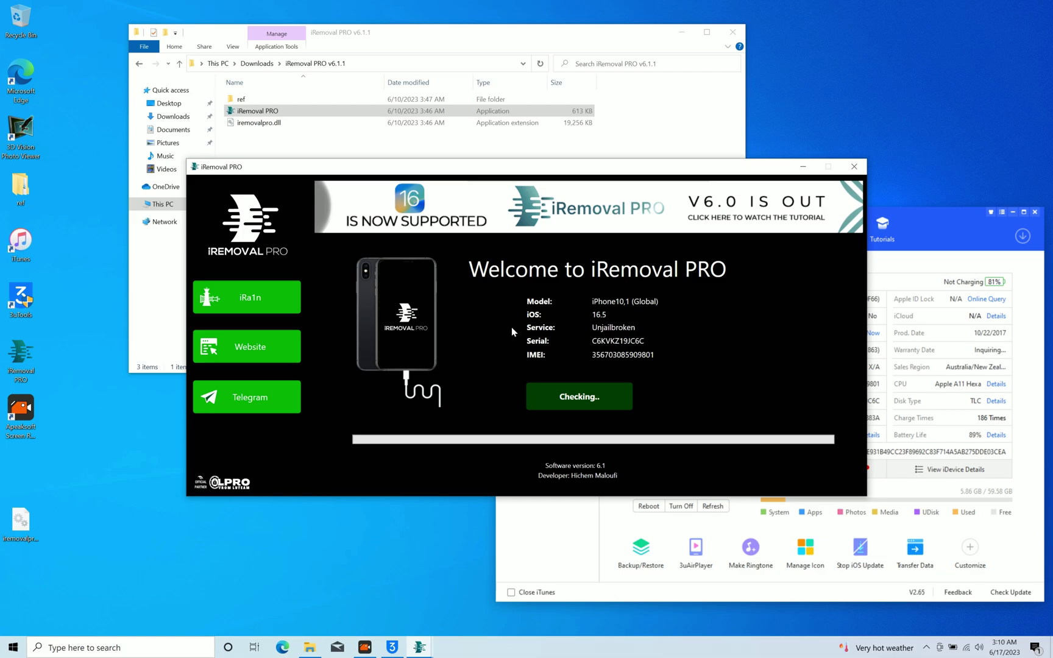
click(243, 287)
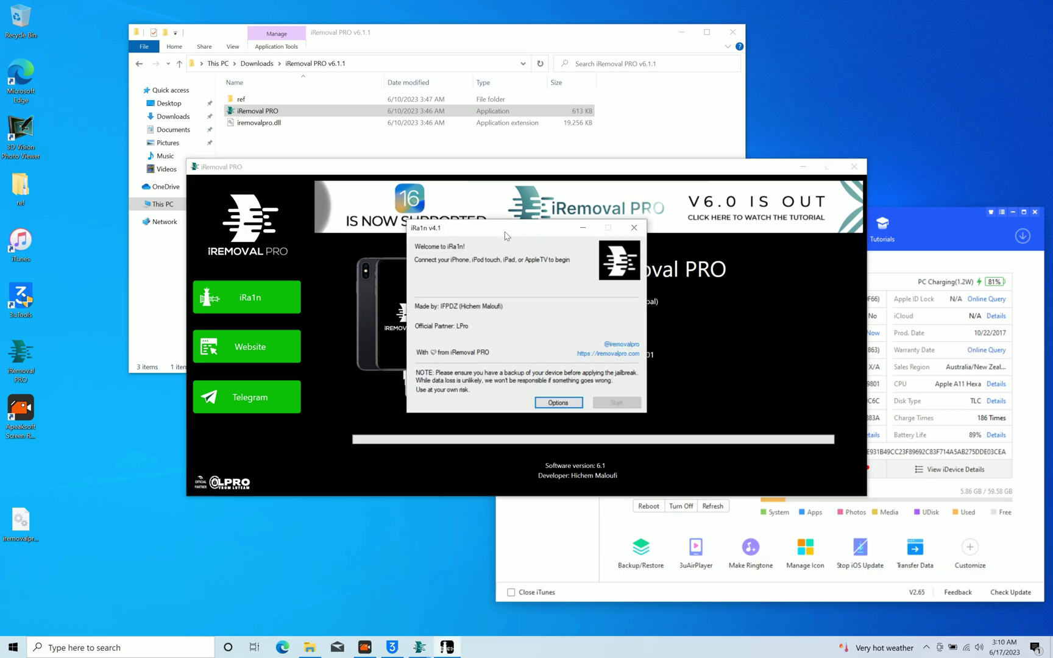
drag(522, 222, 404, 301)
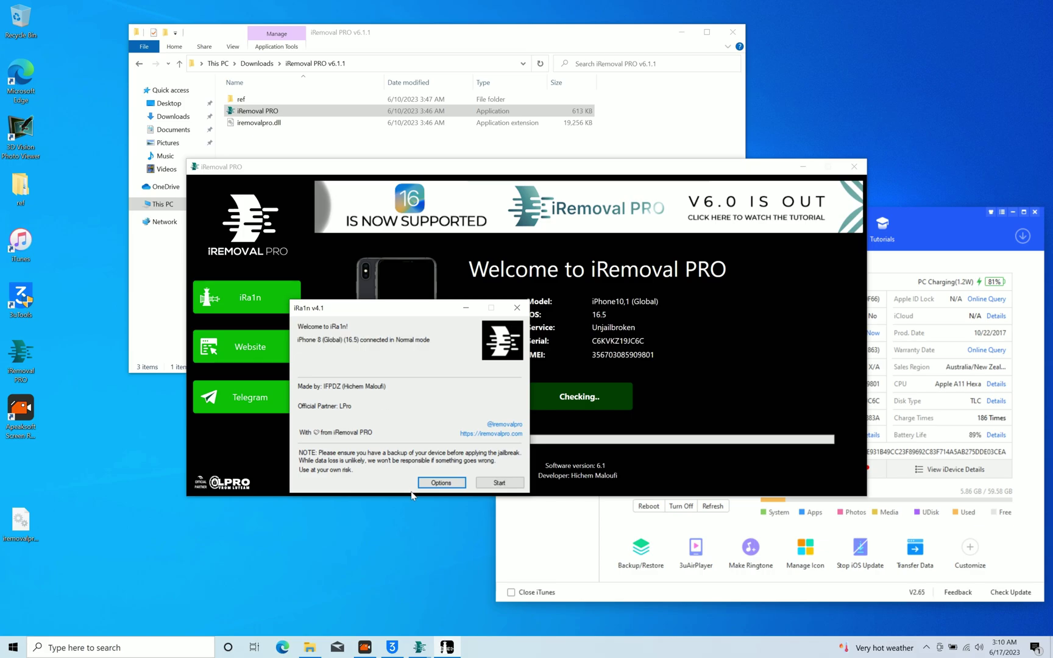
Allow untested iOS versions in iRa1n's options, then start the jailbreak into recovery mode
click(429, 483)
click(349, 351)
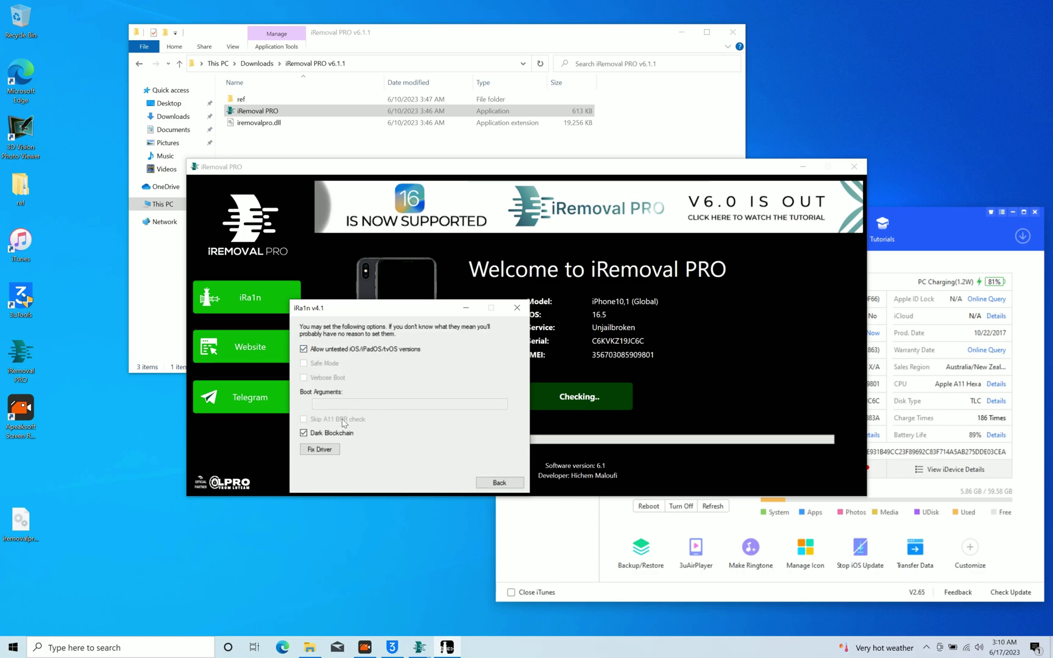
click(499, 482)
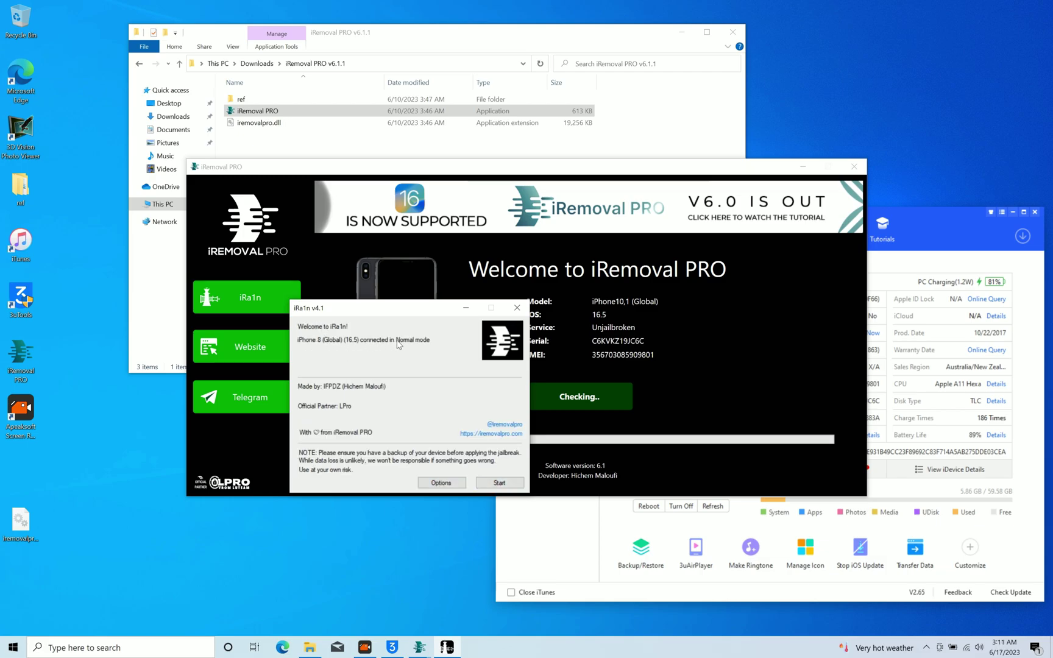
click(491, 484)
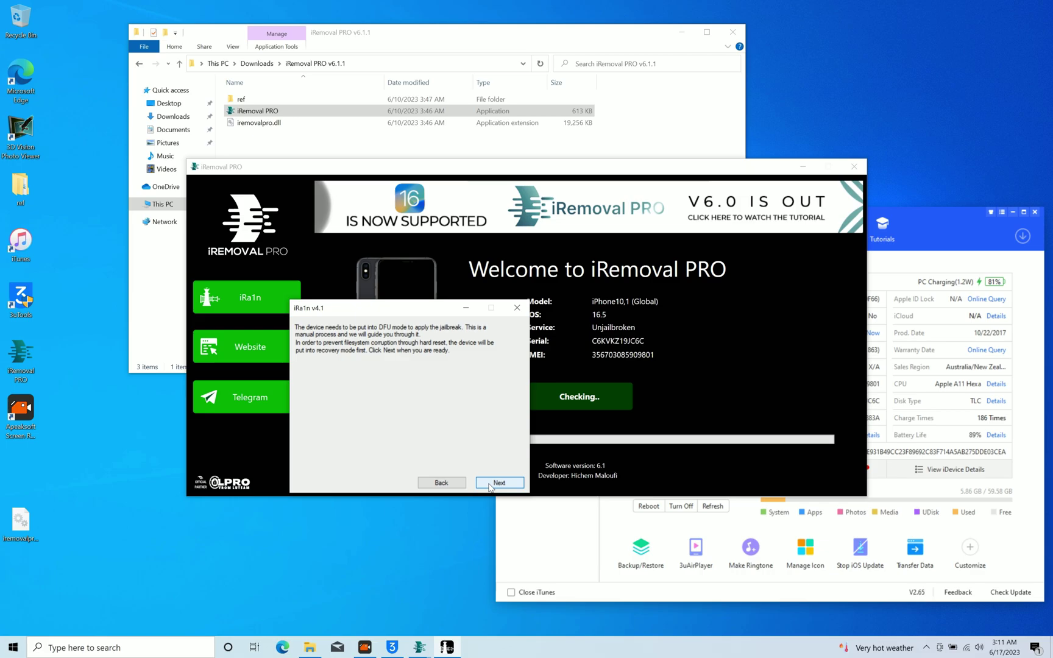
click(490, 484)
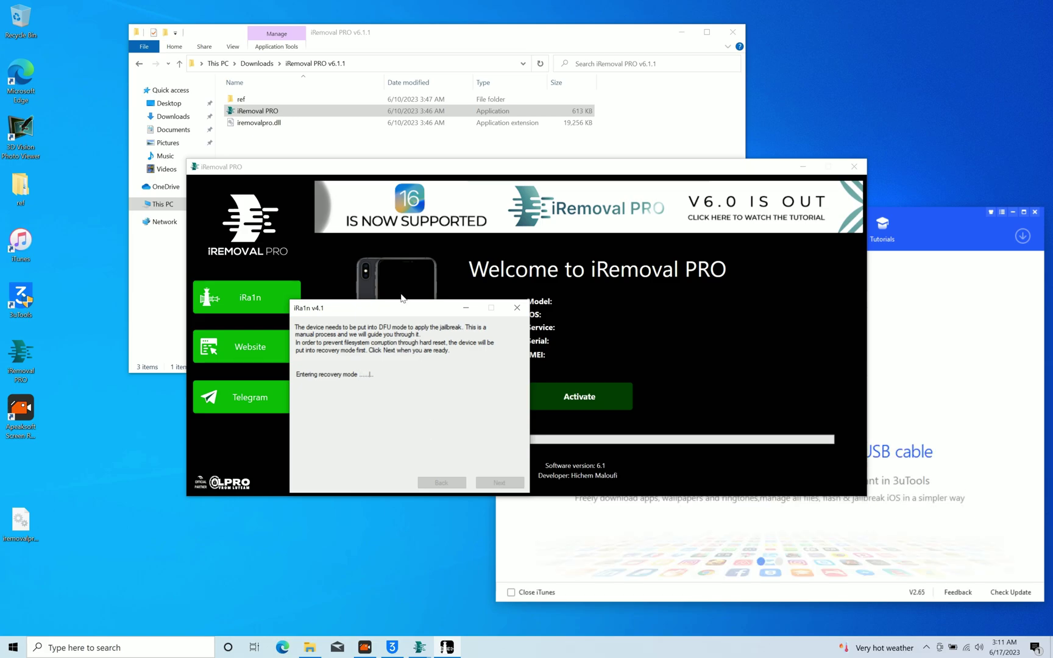
Follow the guided DFU countdown until iRa1n reports All Done, then close the jailbreak dialog
drag(380, 310, 334, 426)
click(451, 594)
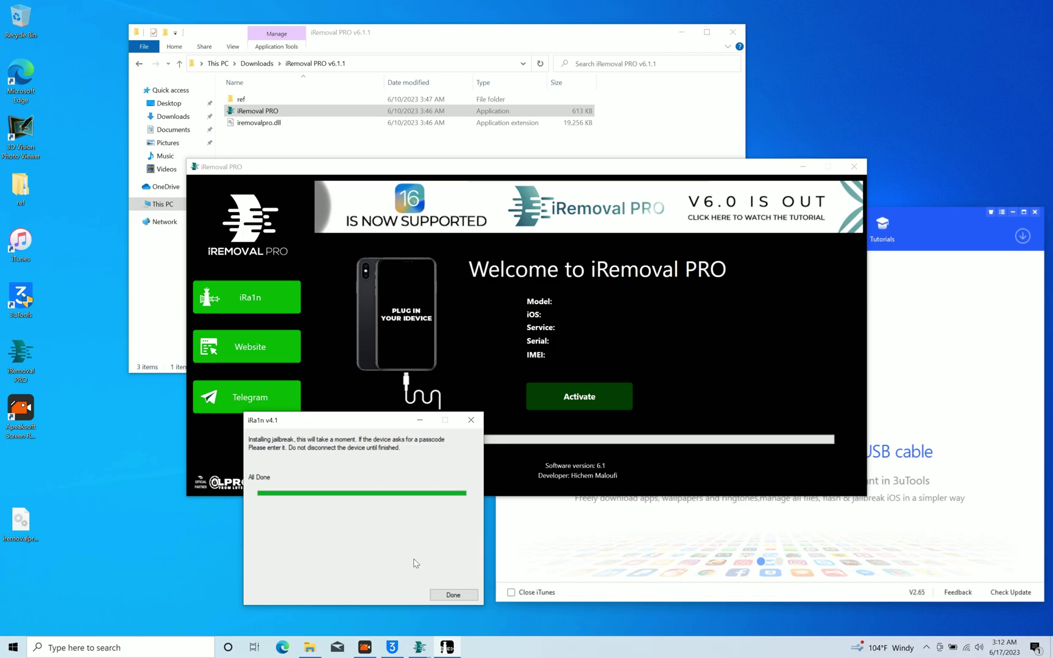
click(447, 596)
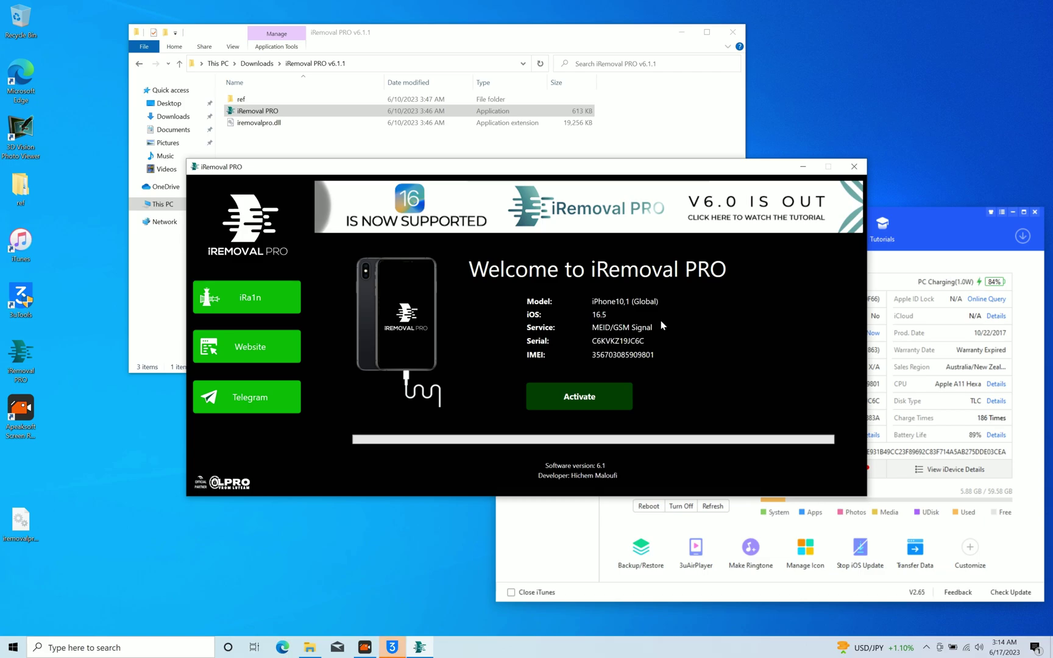
Start activating the iPhone 8 once it shows MEID/GSM Signal service
click(592, 397)
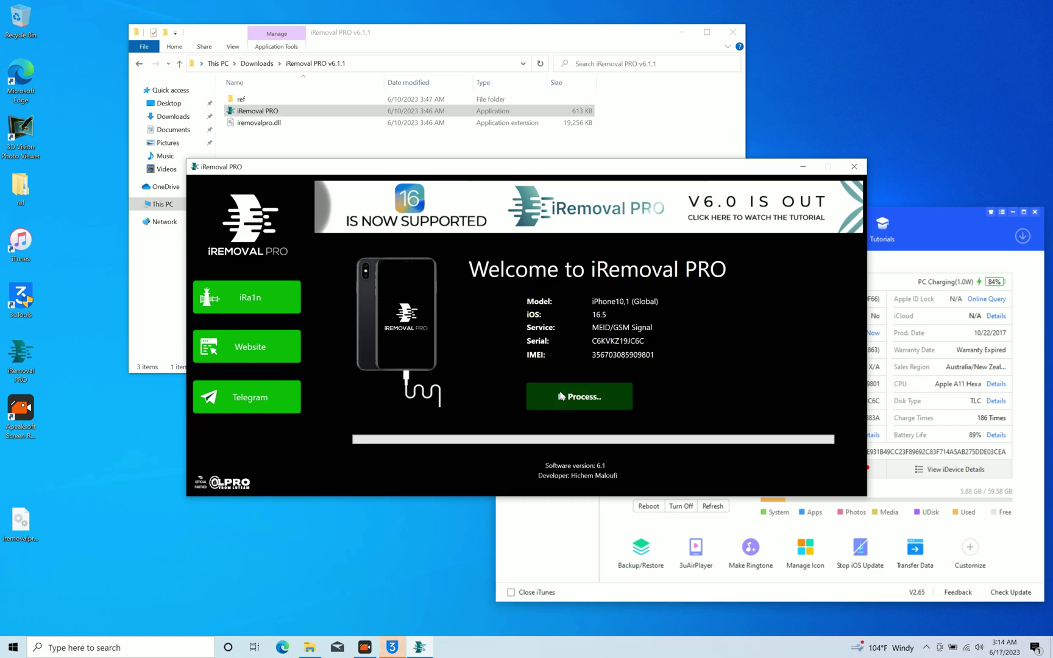